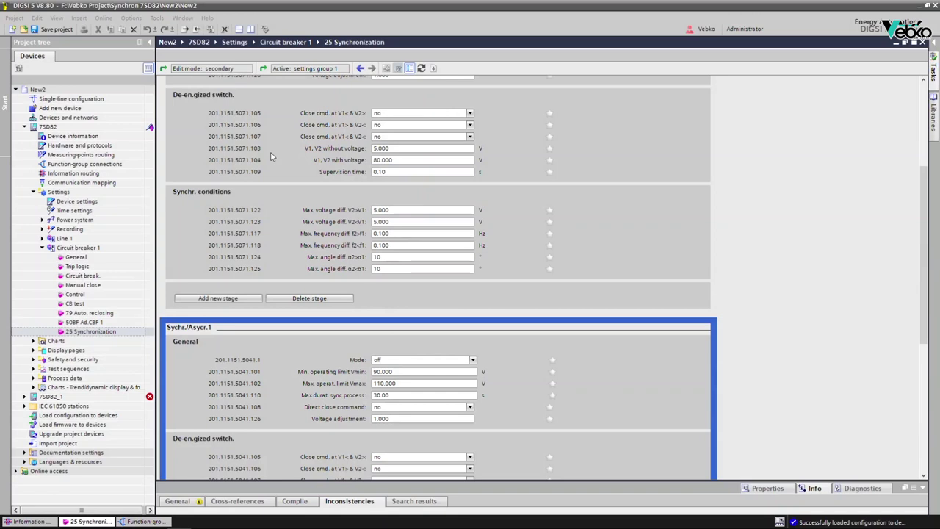
Inspect the 7SD82 Function-group connections matrix, then return to the 25 Synchronization settings
scroll(270, 156, up, 3)
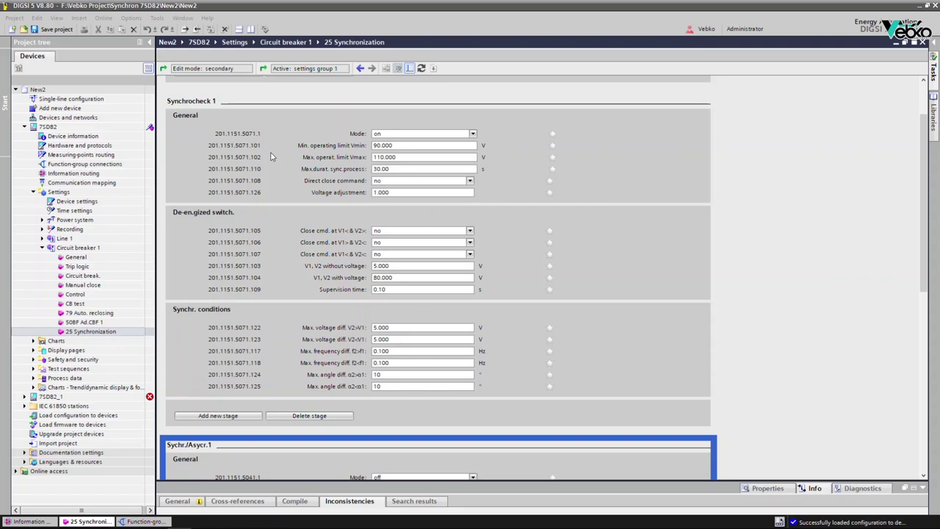
double_click(55, 165)
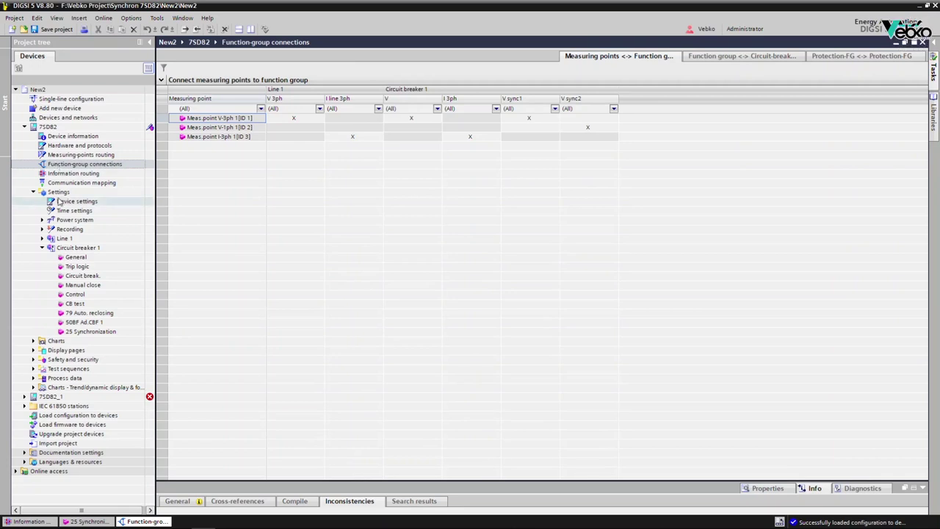
double_click(79, 332)
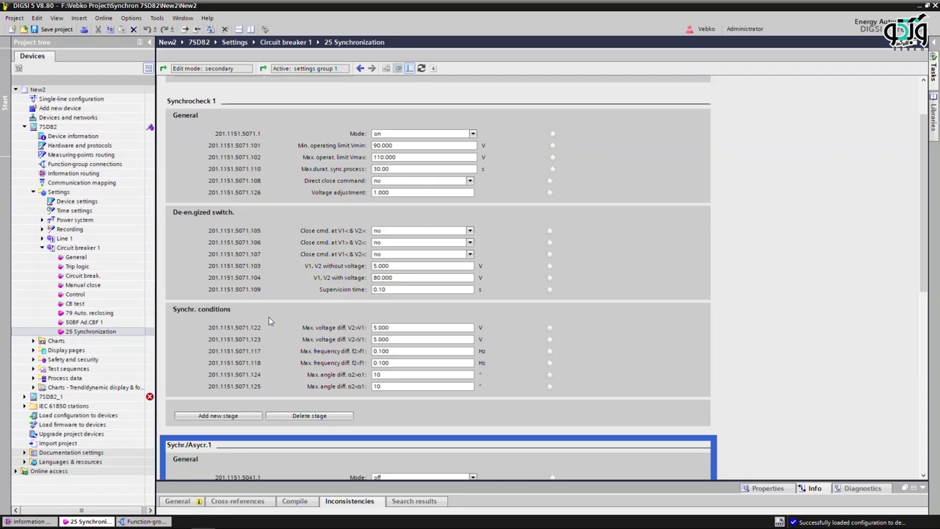
Review the Sychr/Asycr.1 stage settings, then launch the AMT Synchronizer test module
scroll(269, 321, down, 3)
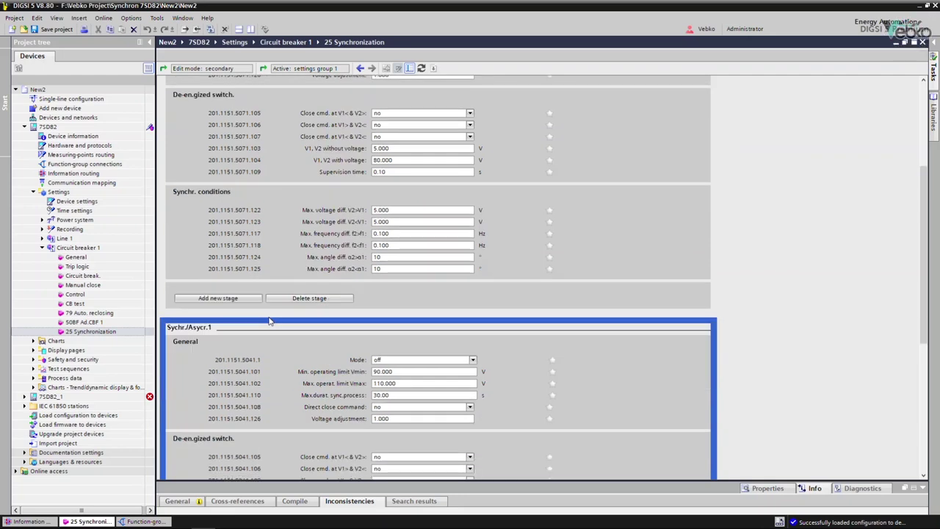
scroll(269, 321, down, 3)
scroll(269, 321, down, 3)
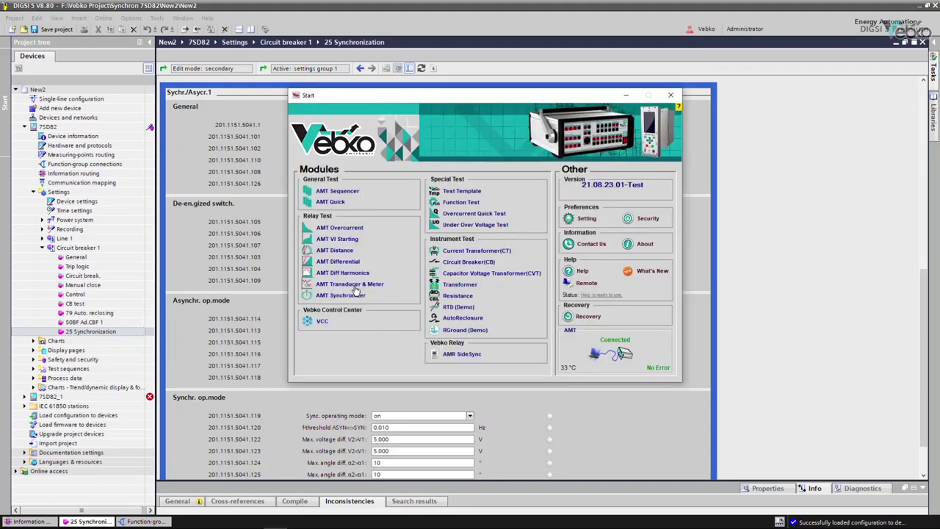
click(355, 295)
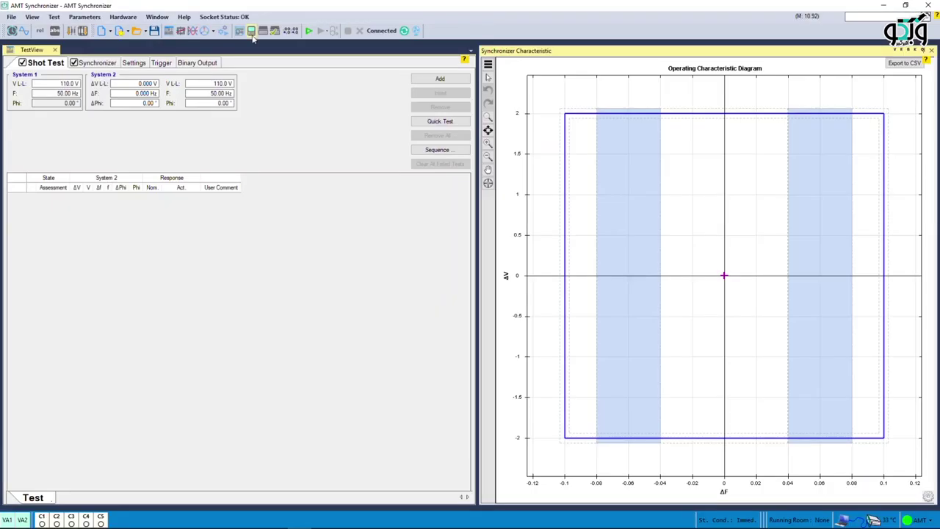
click(251, 30)
Set the Device's V primary to 400 kV and V nom (secondary) to 100 V
double_click(272, 170)
double_click(563, 211)
text(400.0 kV(L-L)
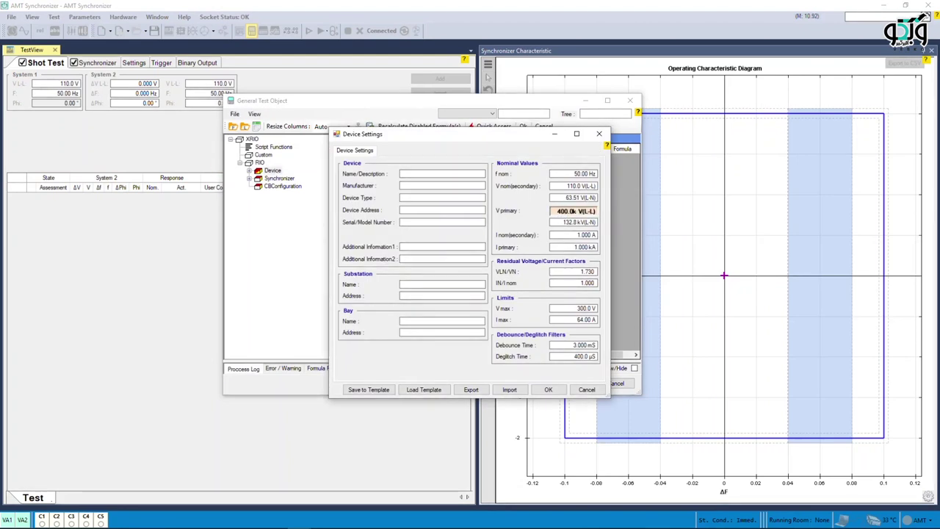
double_click(568, 186)
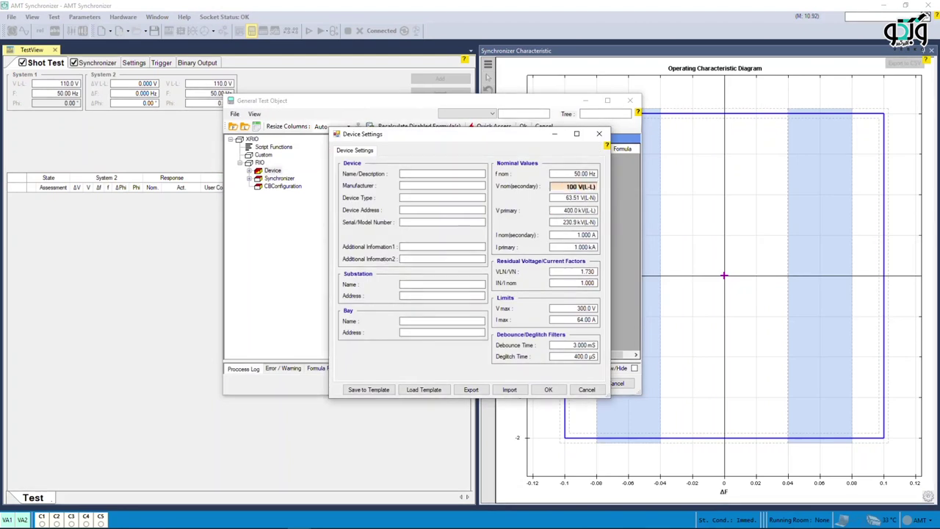
click(539, 388)
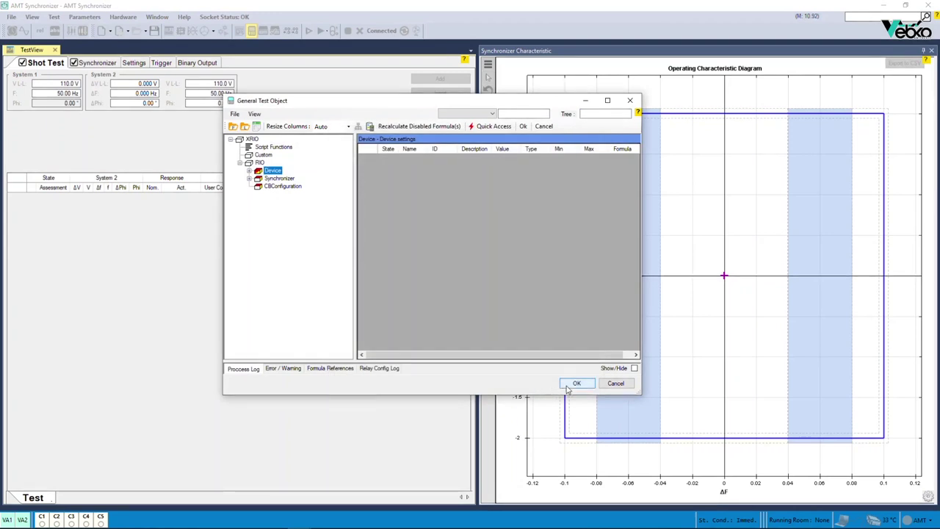
click(568, 390)
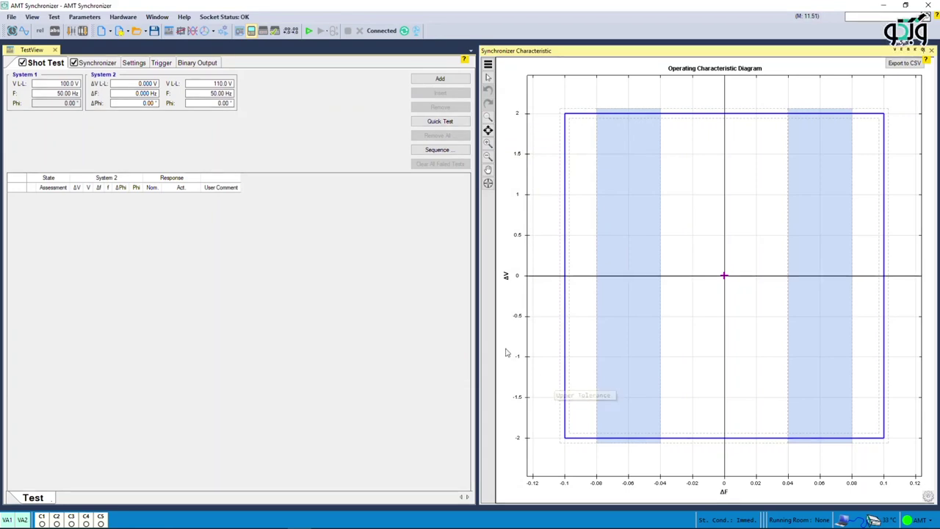
In Hardware Configuration's binary inputs, set C1 and C2 to Not Used
click(261, 31)
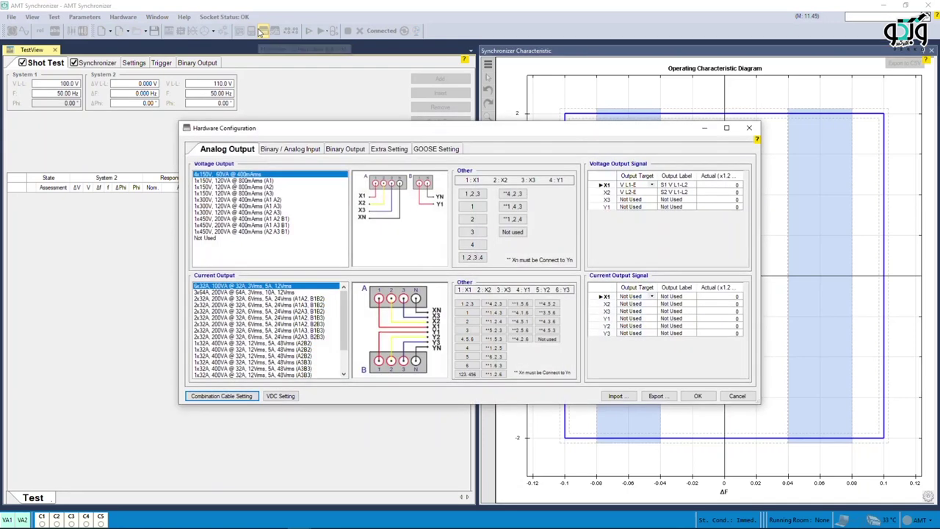
click(279, 150)
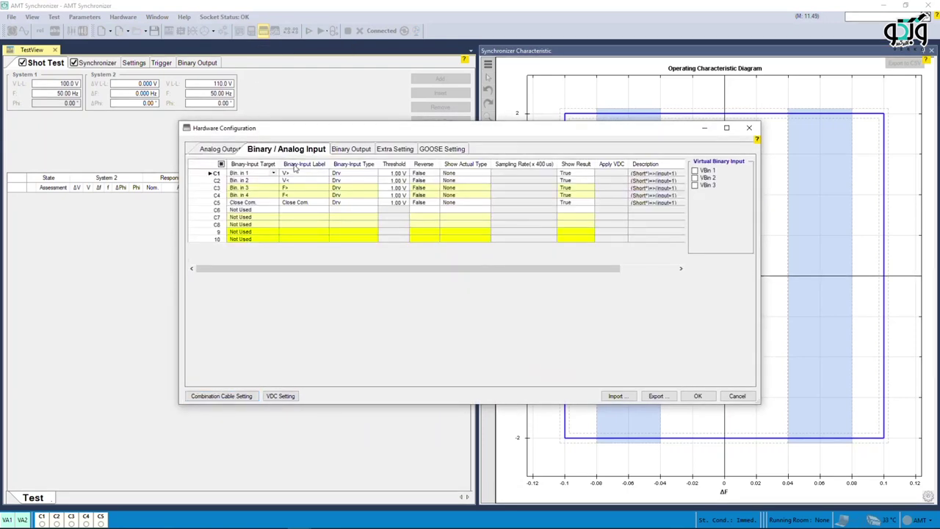
click(273, 175)
scroll(269, 184, up, 3)
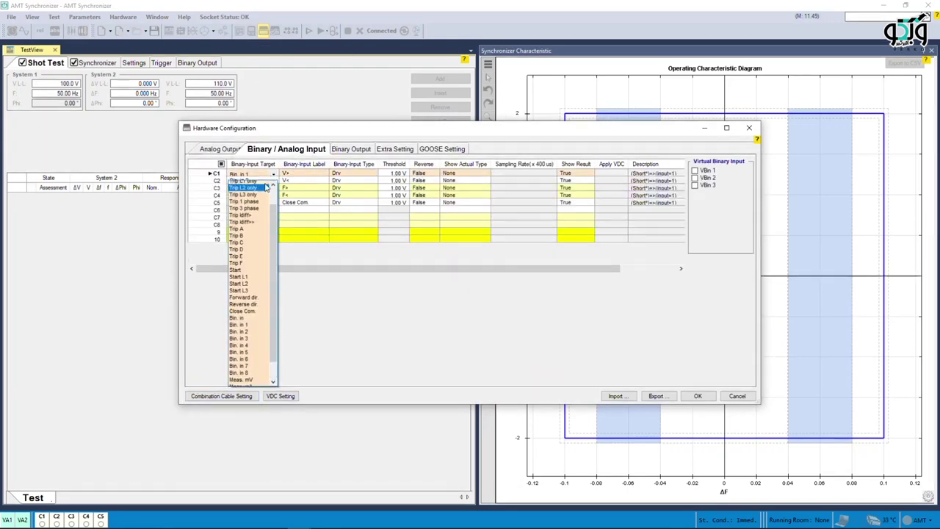
click(258, 183)
click(259, 183)
click(259, 184)
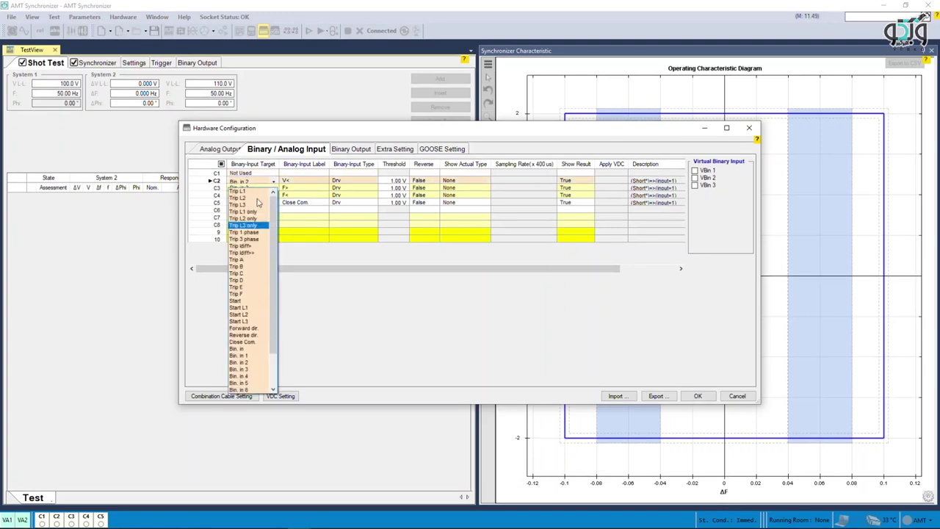
scroll(258, 192, up, 2)
click(259, 187)
Set C3 and C4 to Not Used as well, leaving only C5 as Close Com
click(258, 190)
click(259, 190)
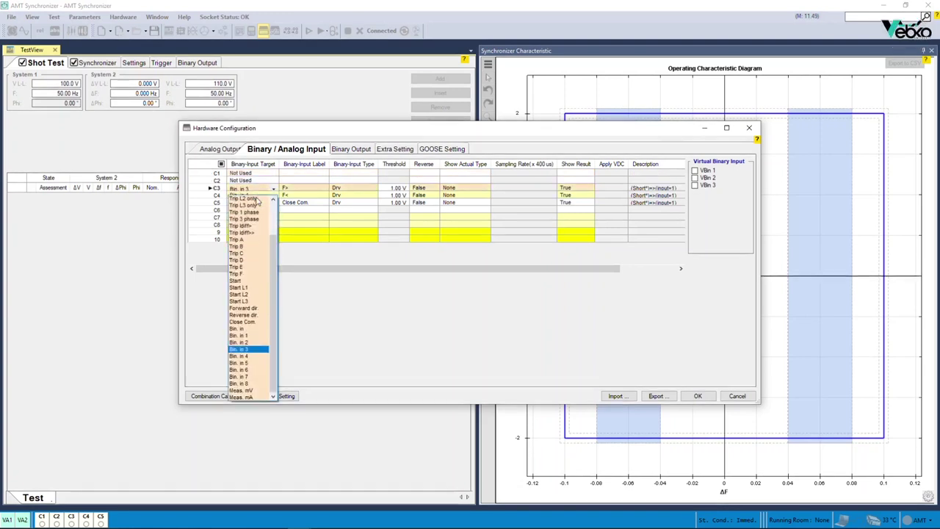
scroll(257, 195, up, 3)
click(255, 197)
click(255, 197)
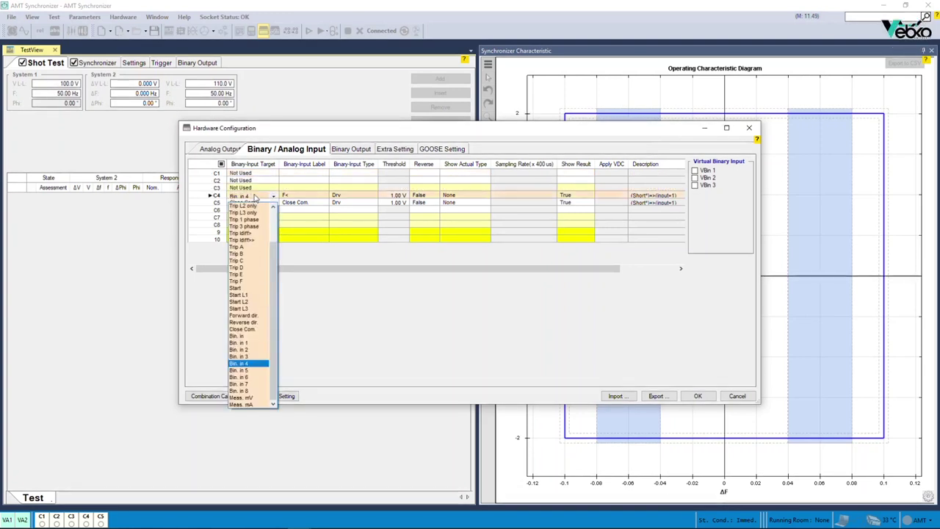
scroll(255, 205, up, 3)
click(254, 206)
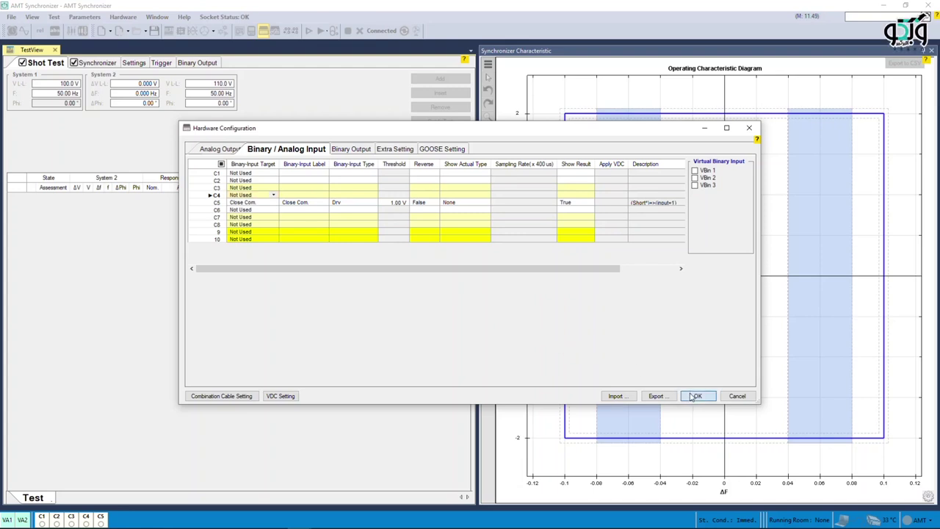
click(695, 397)
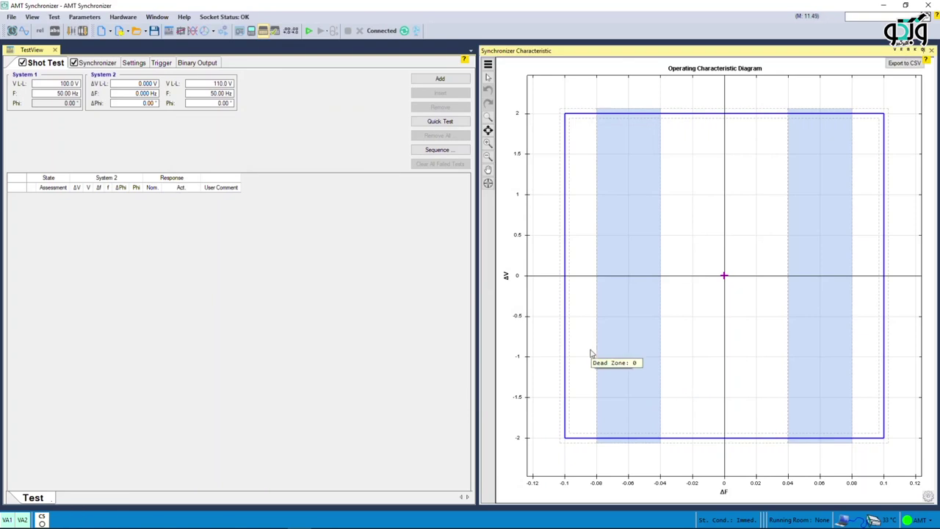
Set Connected Voltages to L1-E for System 1 and System 2, with System 2 using System 1's ratio
click(252, 30)
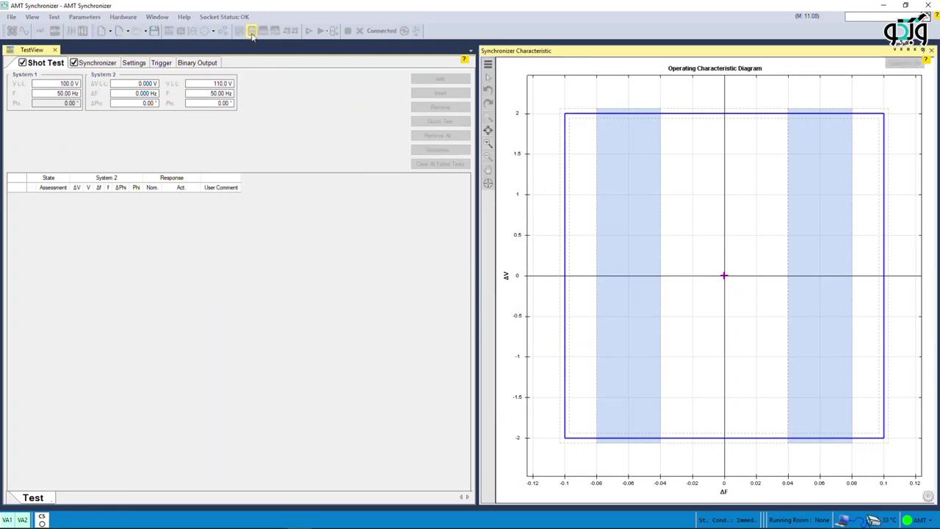
double_click(270, 180)
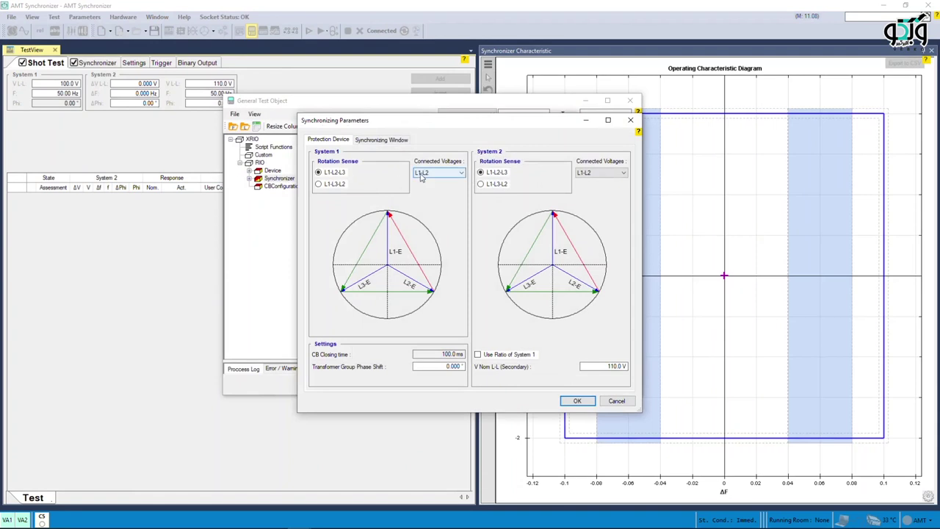
click(421, 177)
click(423, 183)
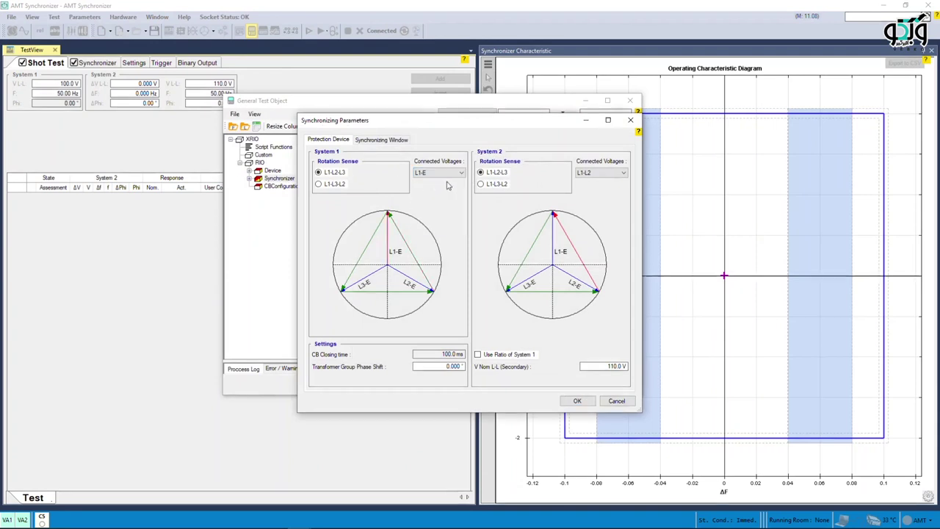
click(588, 173)
click(586, 183)
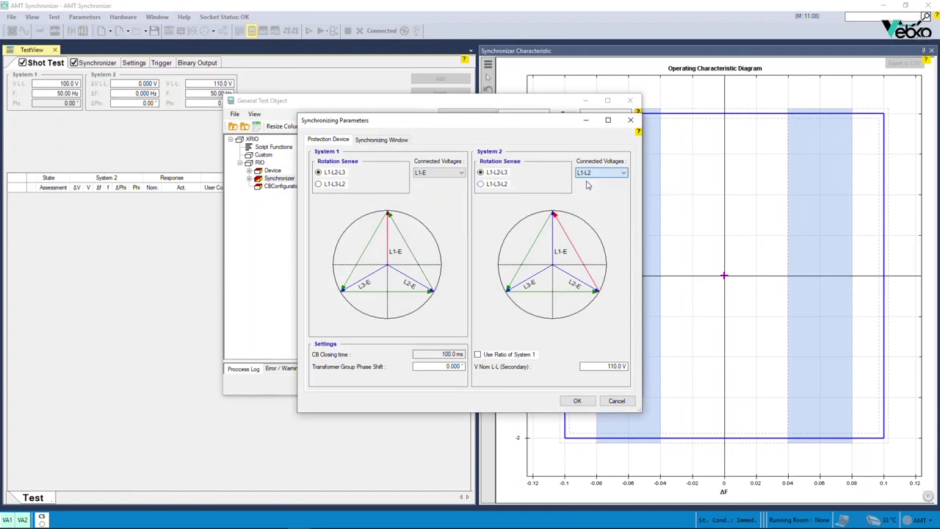
click(507, 355)
Set |Δfmax| and |Δfmin| to 0 in the Synchronizing Window
click(385, 143)
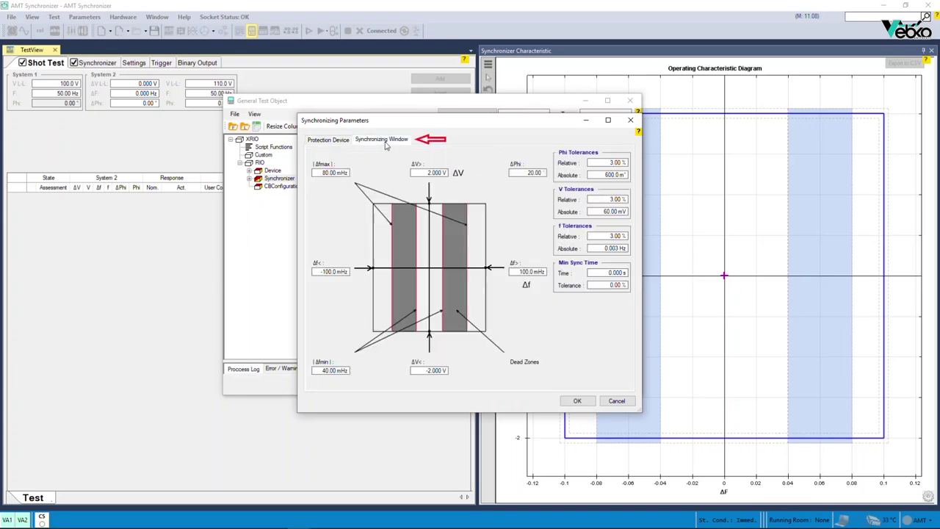
double_click(334, 173)
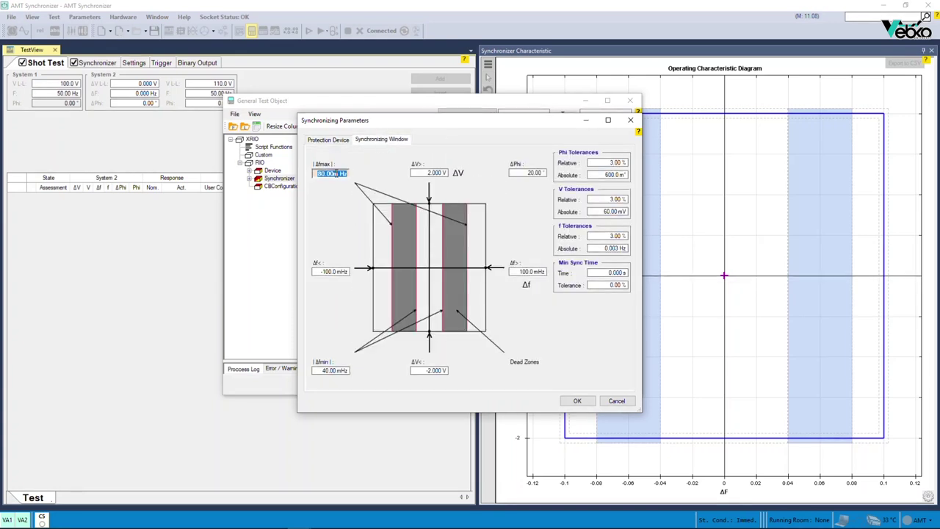
text(0)
click(321, 373)
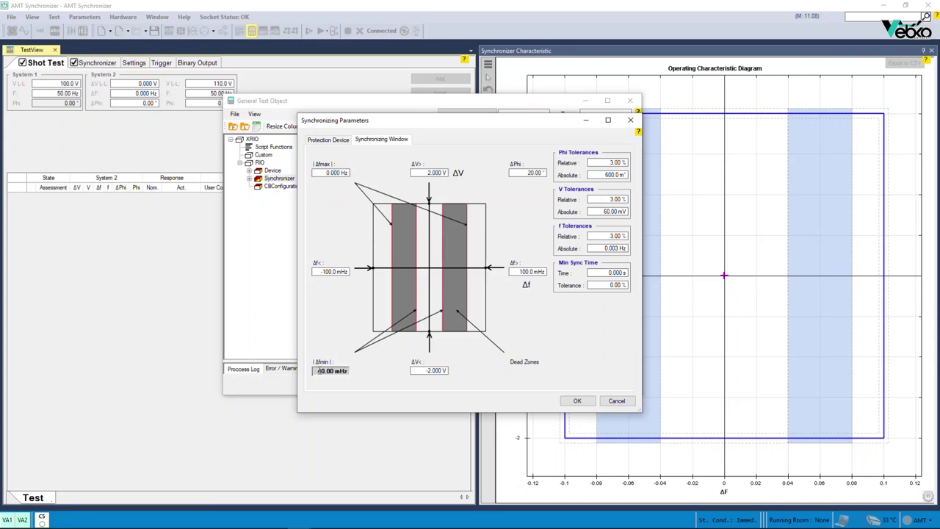
text(0)
key(Return)
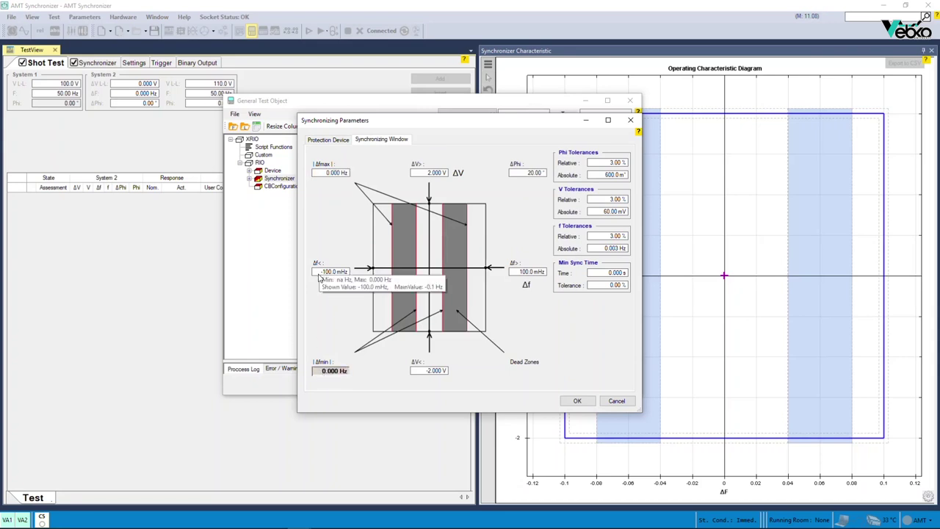
Set ΔV> to 5 V, ΔV< to -5 V and ΔPhi to 10°, then confirm
click(417, 173)
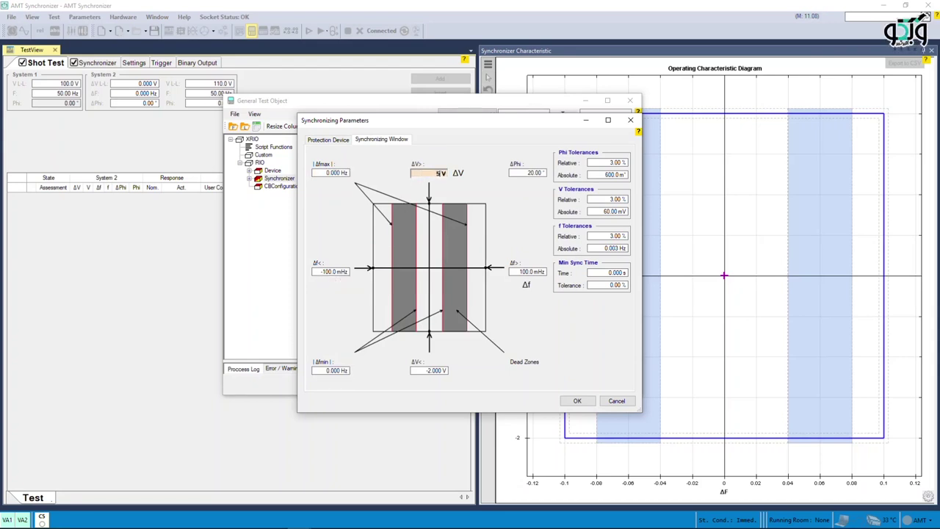
text(5)
key(Return)
click(430, 372)
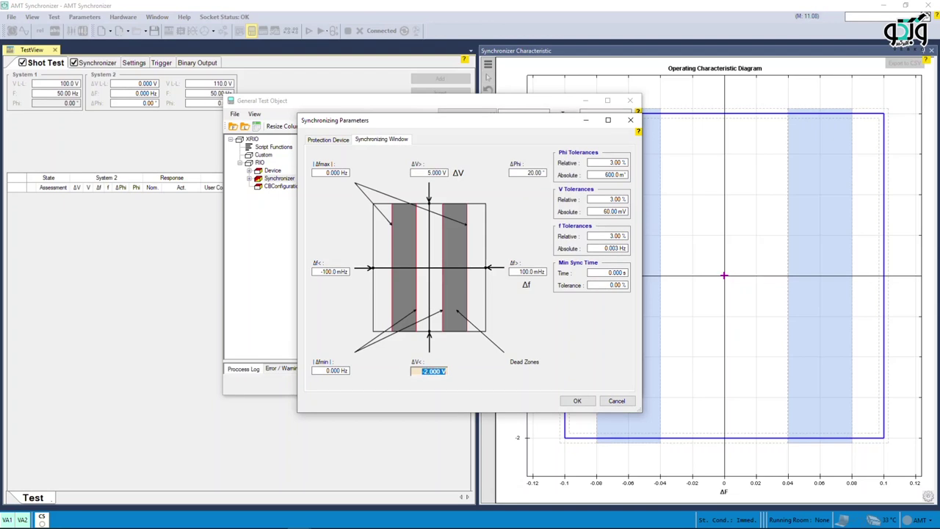
text(-5)
click(523, 175)
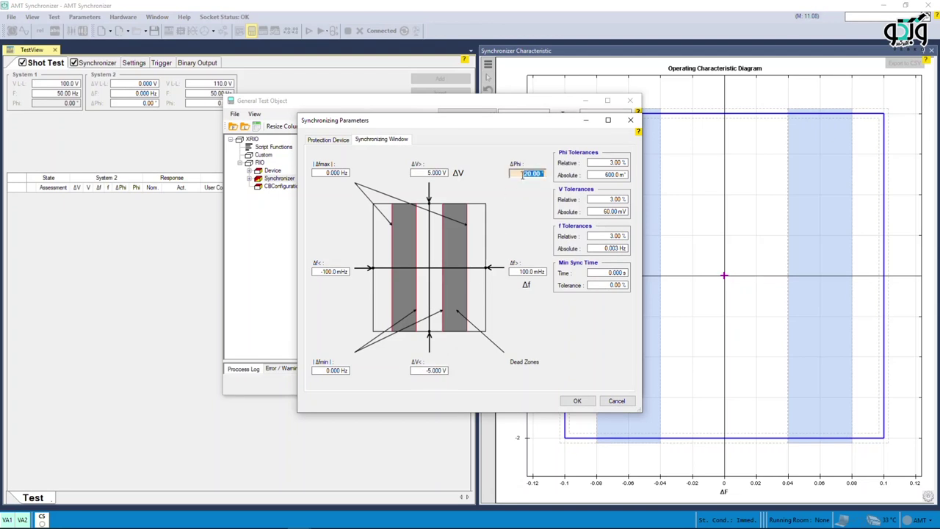
text(1)
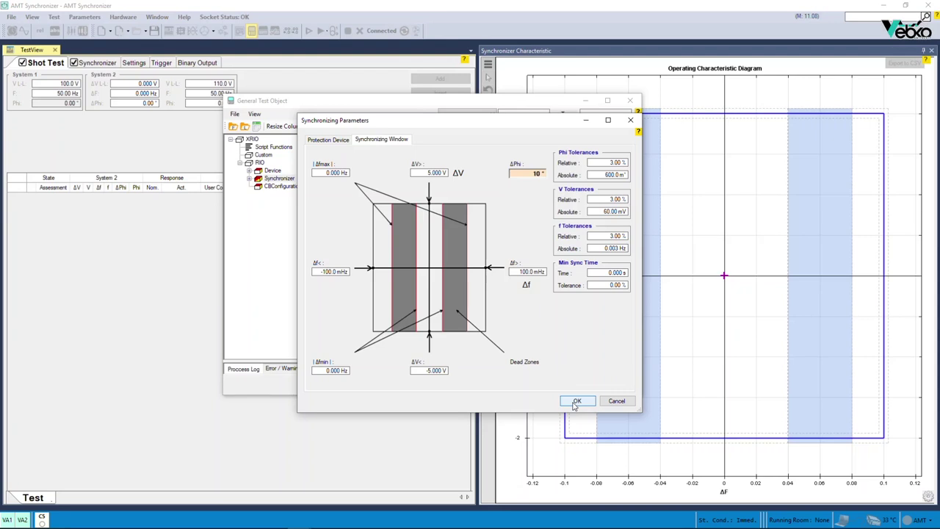
click(576, 403)
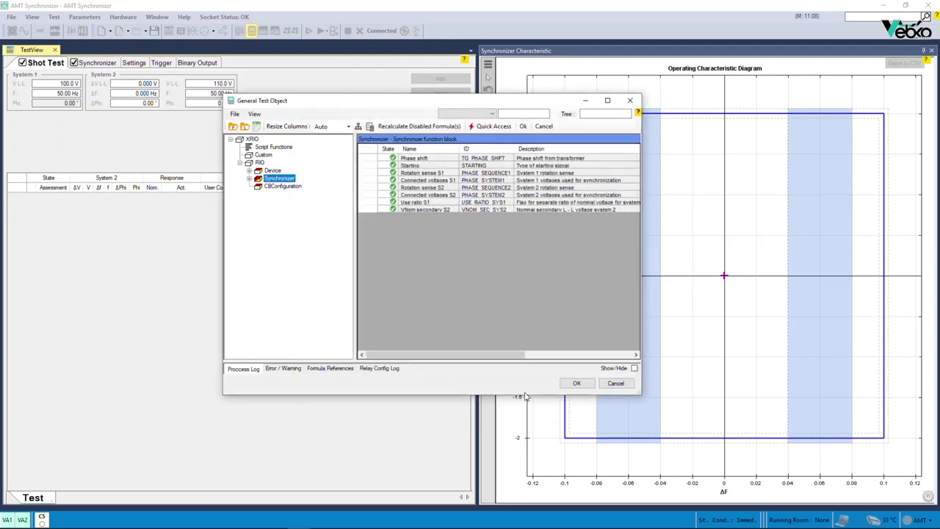
Accept the test object settings and generate eight Quick Test shots around the ΔV and Δf limits
click(575, 385)
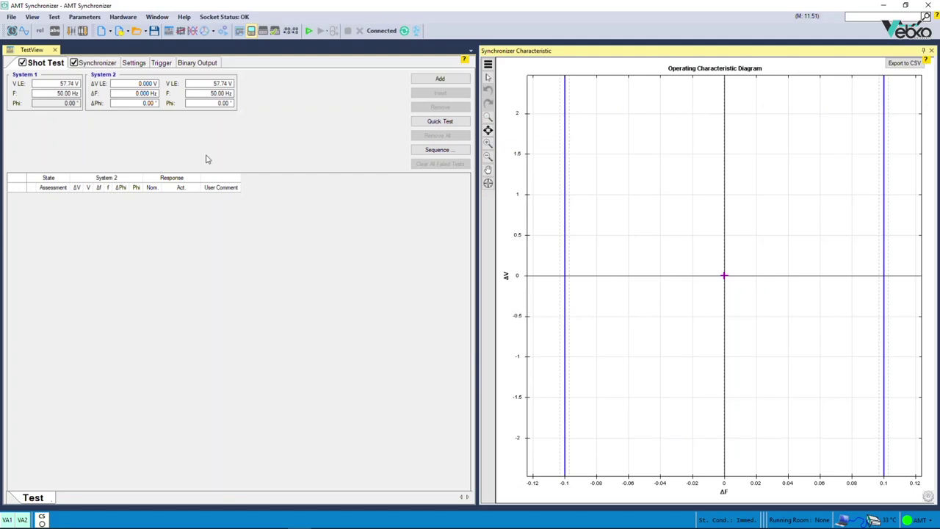
click(431, 125)
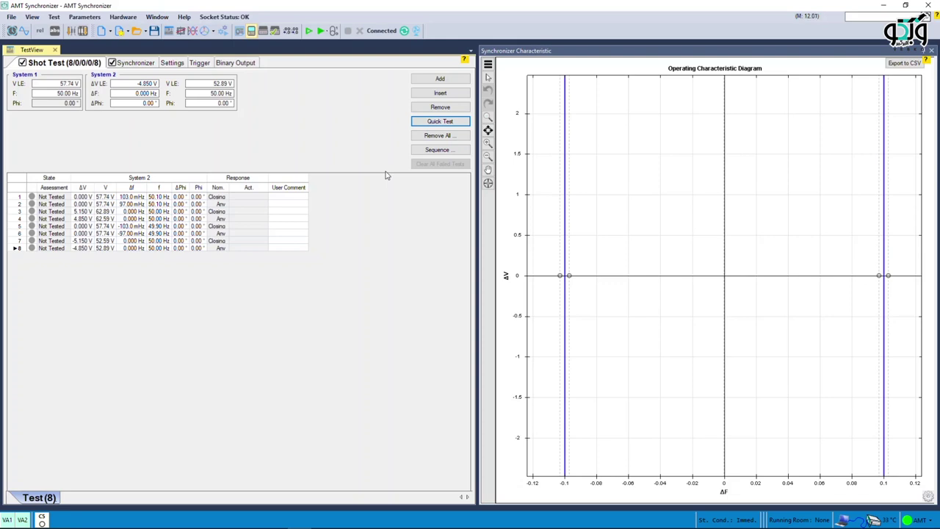
Run all nine shots: seven trip at 2.400 ms, the two outside-window shots give No-Trip, all Passed
click(321, 31)
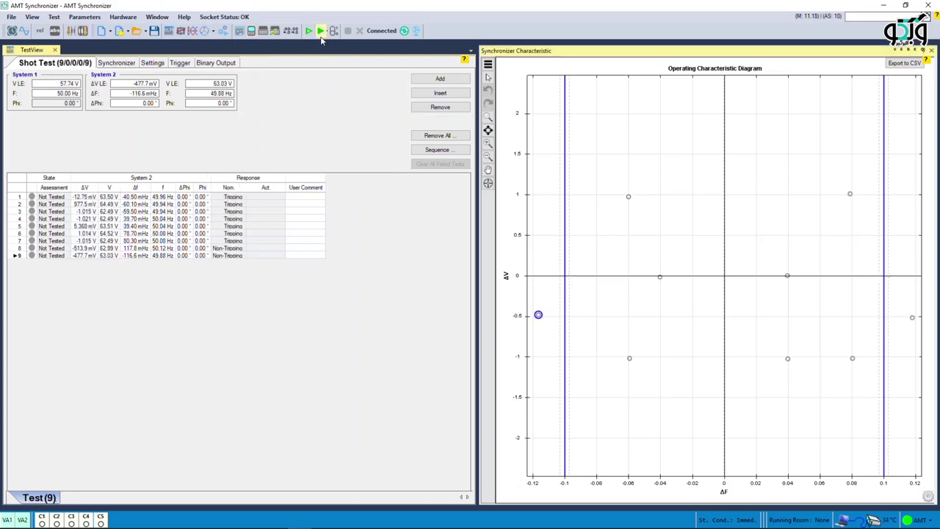
click(321, 33)
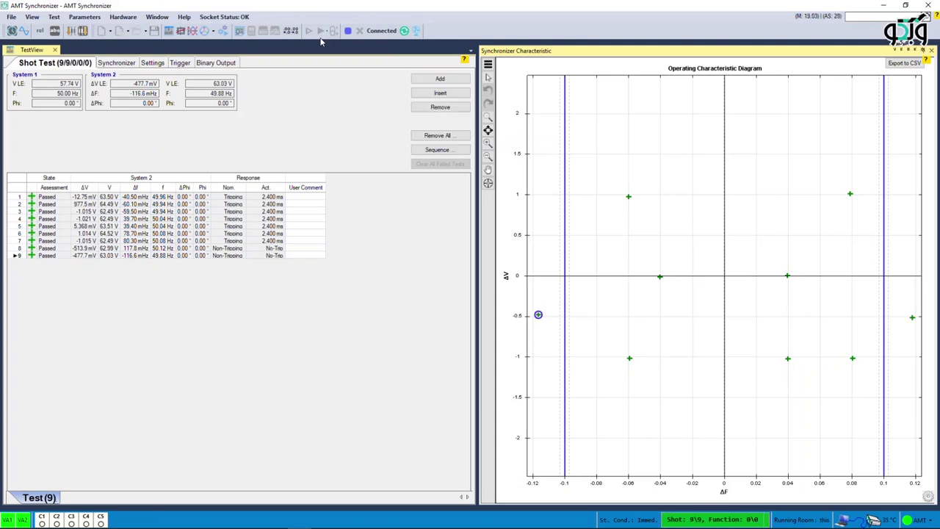
click(34, 17)
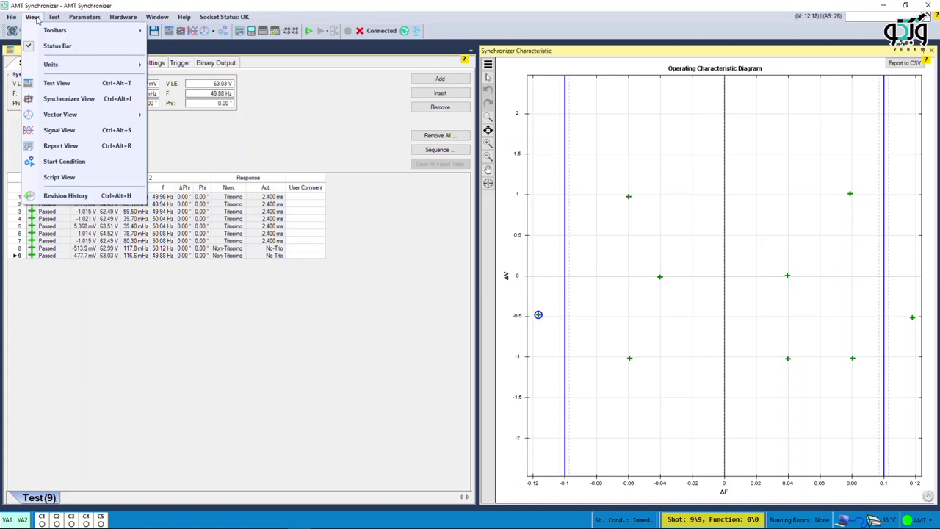
Display the Report View and scroll to the Test Results table and characteristic diagram
click(62, 145)
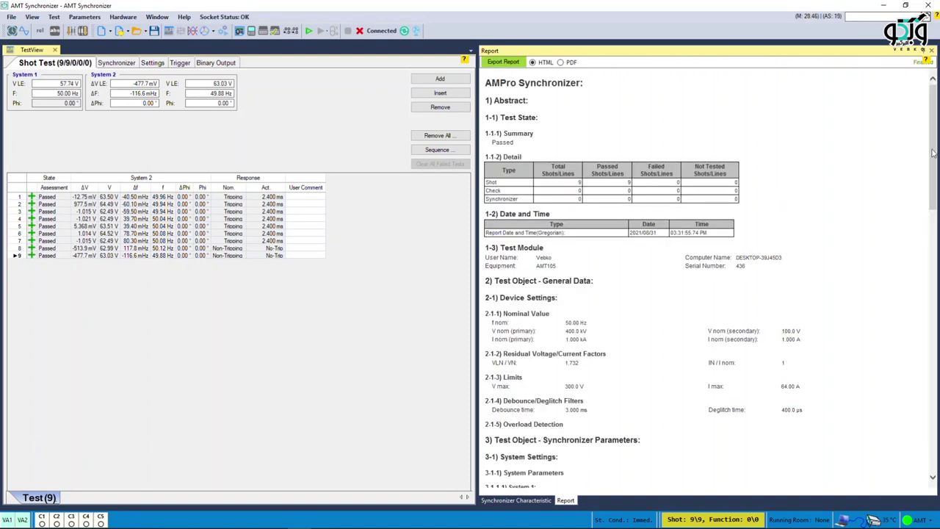
drag(933, 152, 933, 410)
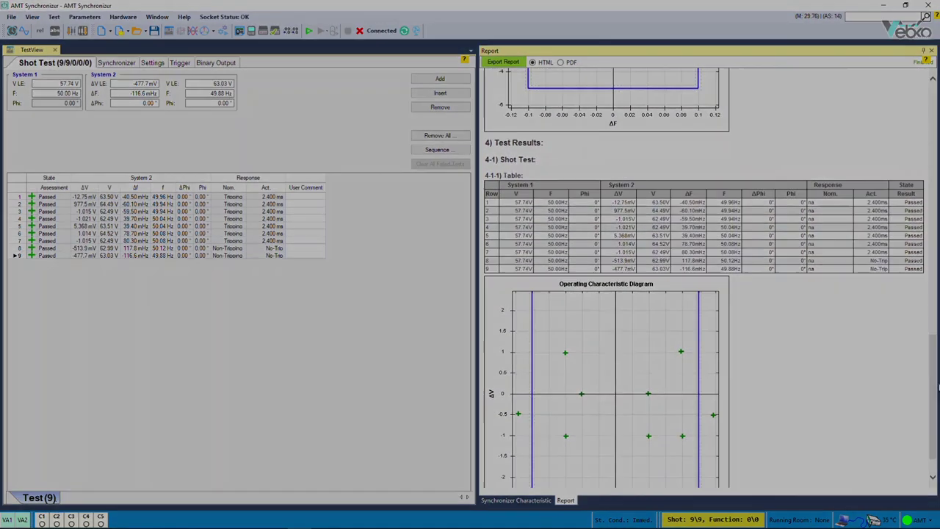